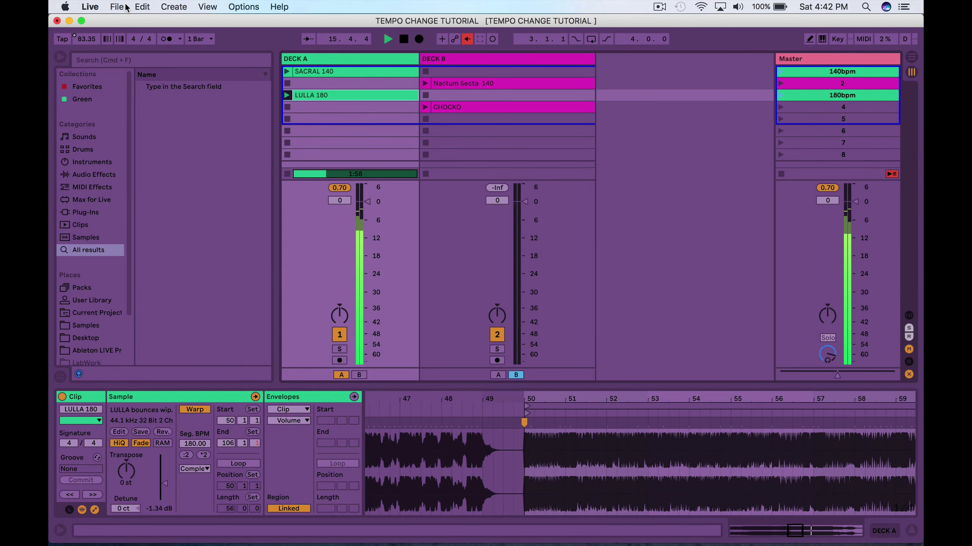
# Show the Song Tempo automation on the Master track and set its range to 140–180 BPM
pyautogui.press('t')
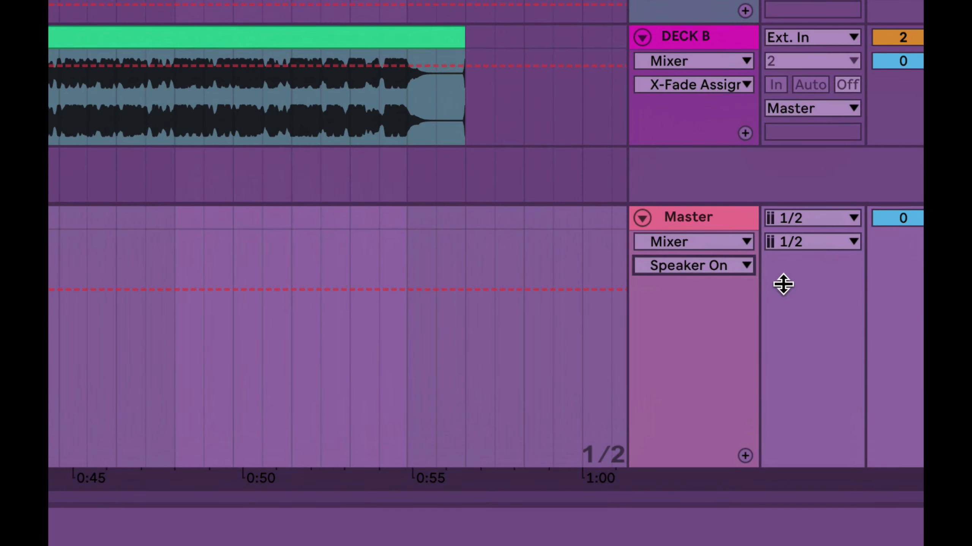
pyautogui.click(712, 263)
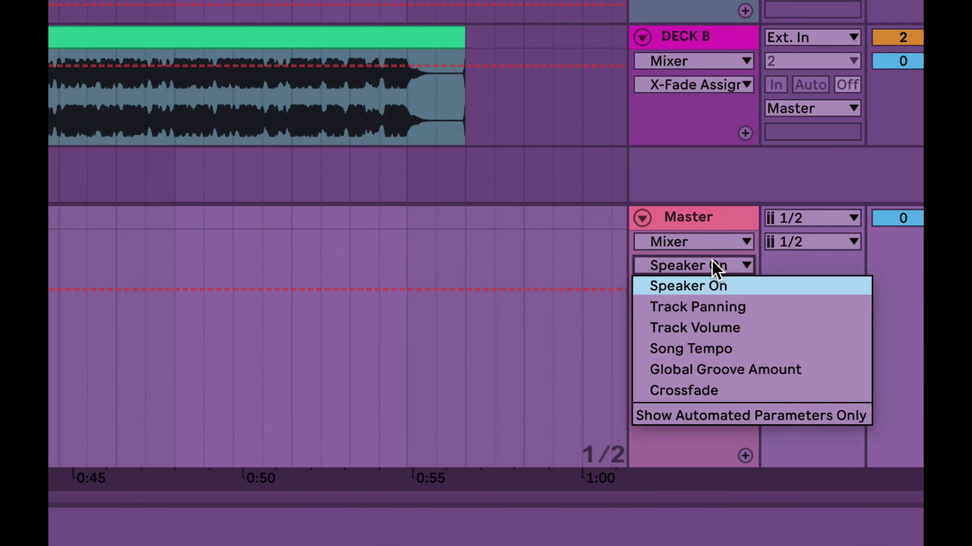
pyautogui.click(712, 340)
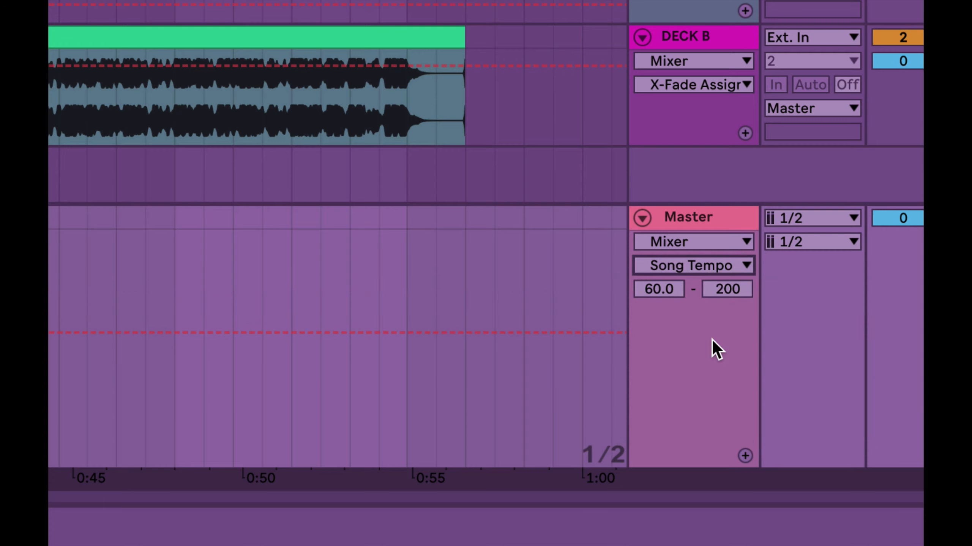
pyautogui.moveTo(659, 289); pyautogui.dragTo(659, 223)
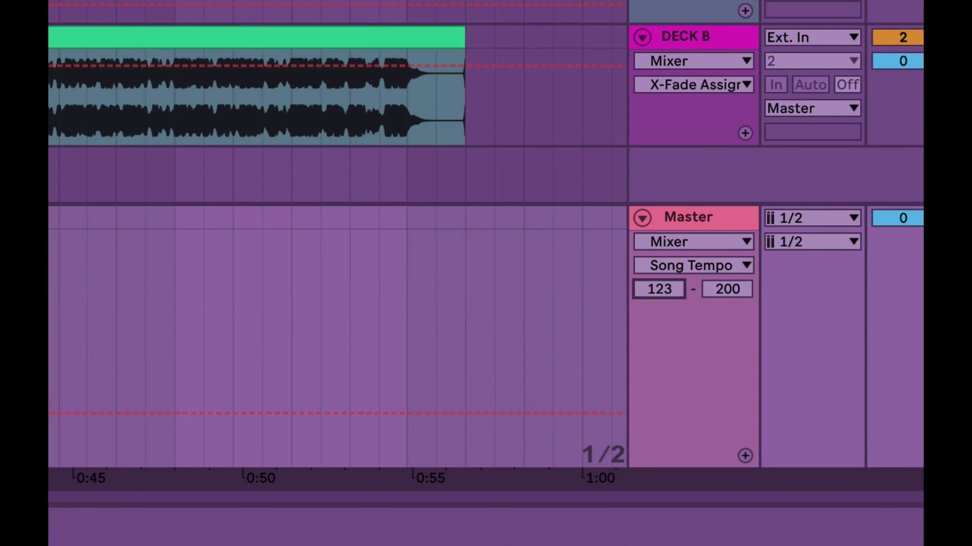
pyautogui.moveTo(659, 289); pyautogui.dragTo(659, 318)
pyautogui.click(708, 290)
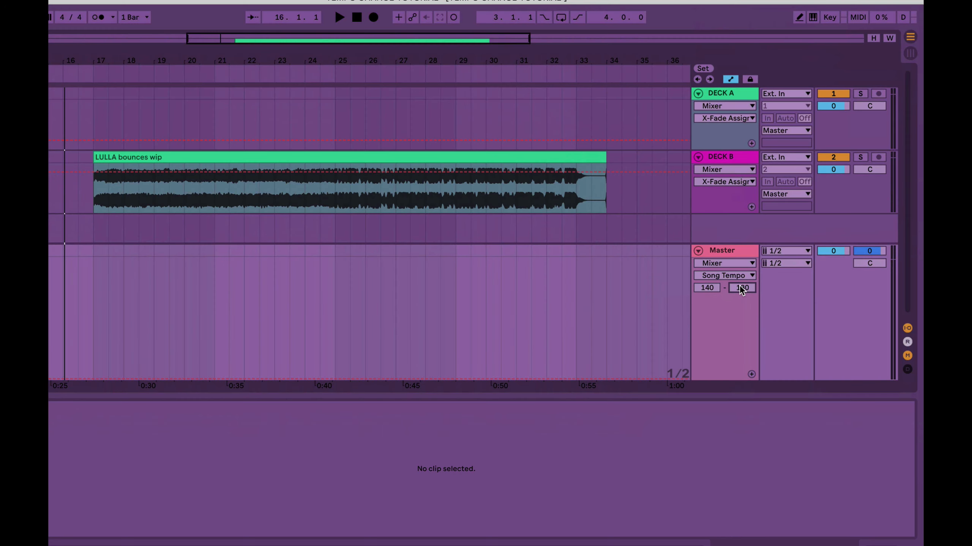
# Draw a Master tempo ramp from 140 at bar 17 to 180 near bar 32, with a bar 25 breakpoint and a curved second half
pyautogui.click(93, 378)
pyautogui.moveTo(579, 378); pyautogui.dragTo(561, 259)
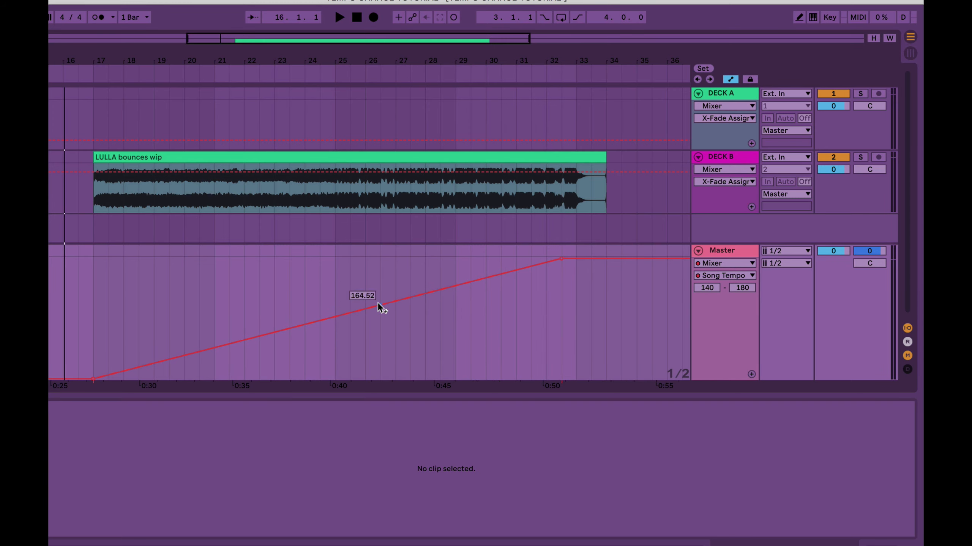
pyautogui.moveTo(380, 305); pyautogui.dragTo(335, 336)
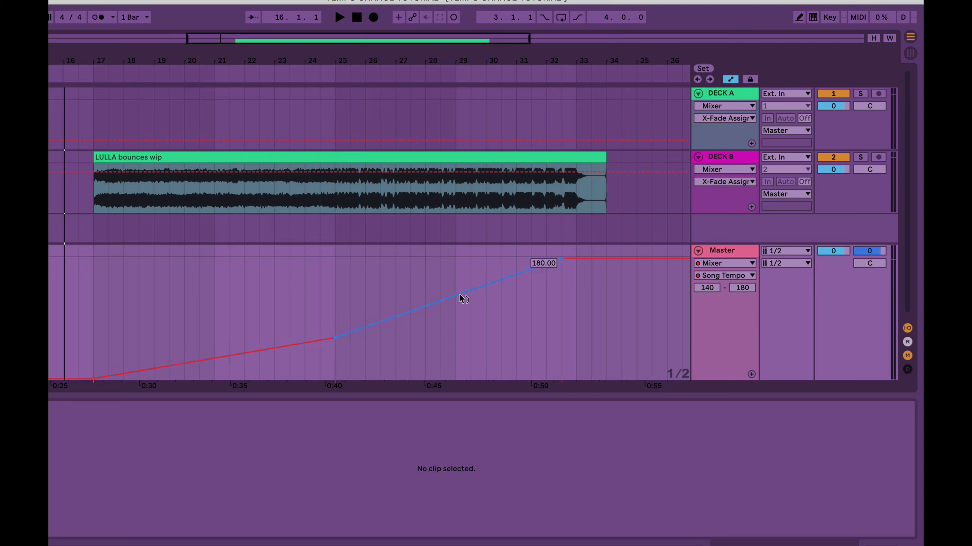
pyautogui.moveTo(459, 299); pyautogui.dragTo(460, 314)
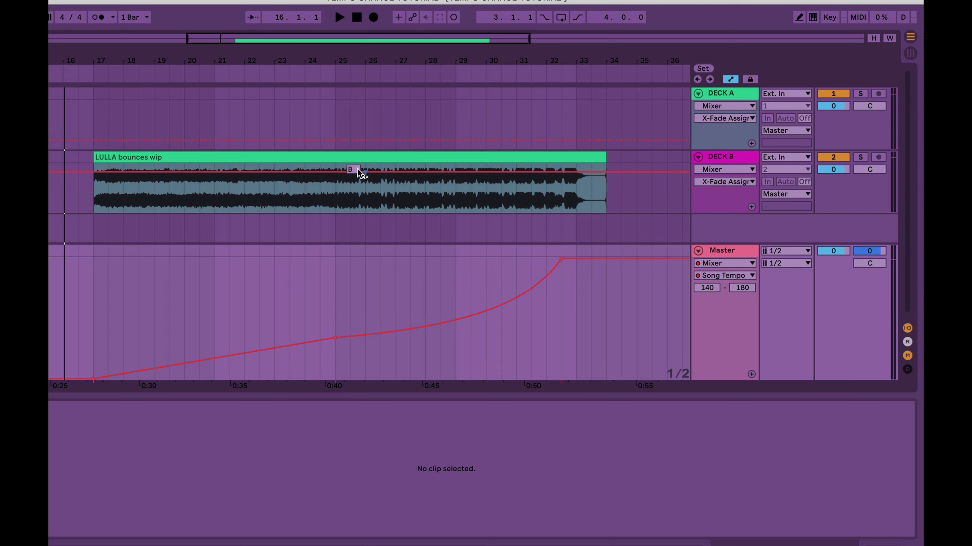
# Play back the LULLA clip to audition the tempo ramp
pyautogui.hscroll(-3, 199, 203)
pyautogui.hscroll(-1, 200, 204)
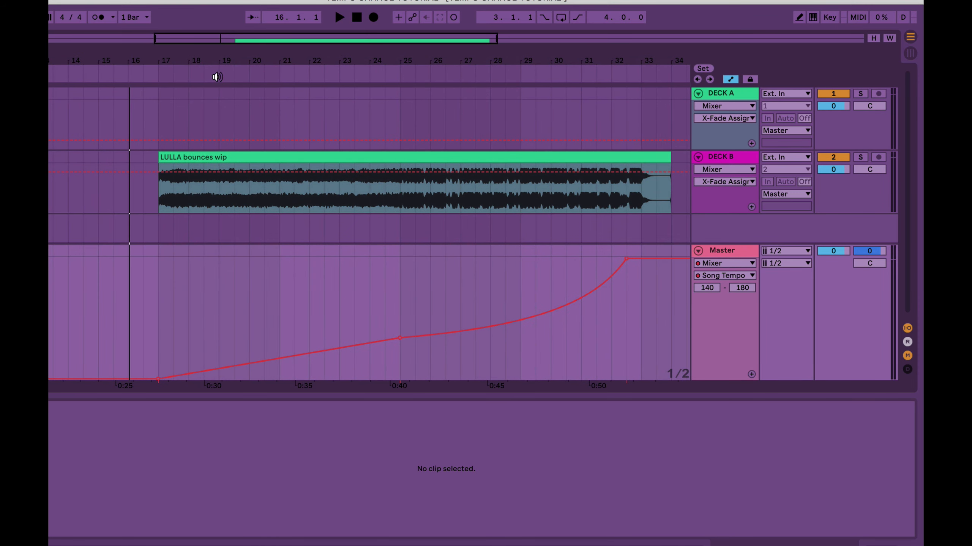
pyautogui.press('space')
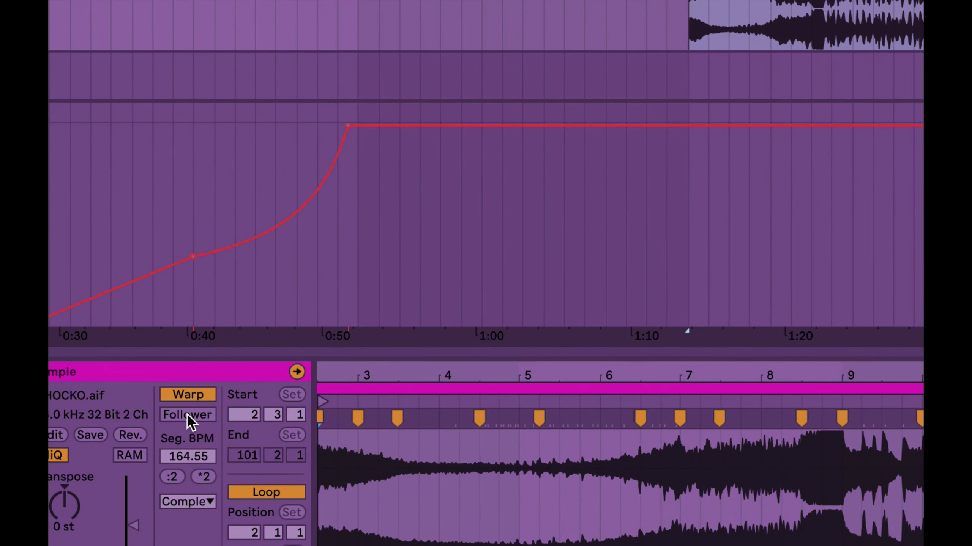
# Make the CHOCKO clip the tempo leader and audition it from bar 49
pyautogui.click(190, 423)
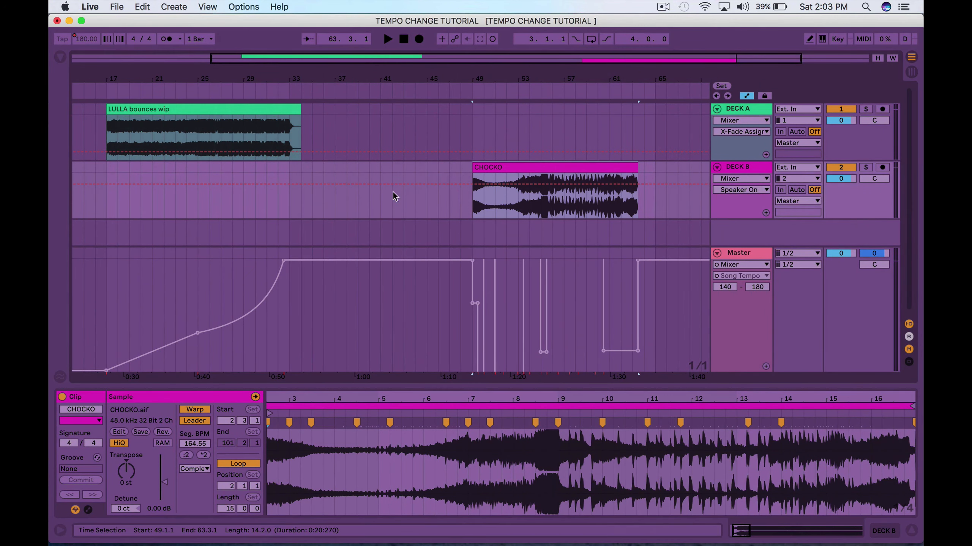
pyautogui.click(461, 199)
pyautogui.press('space')
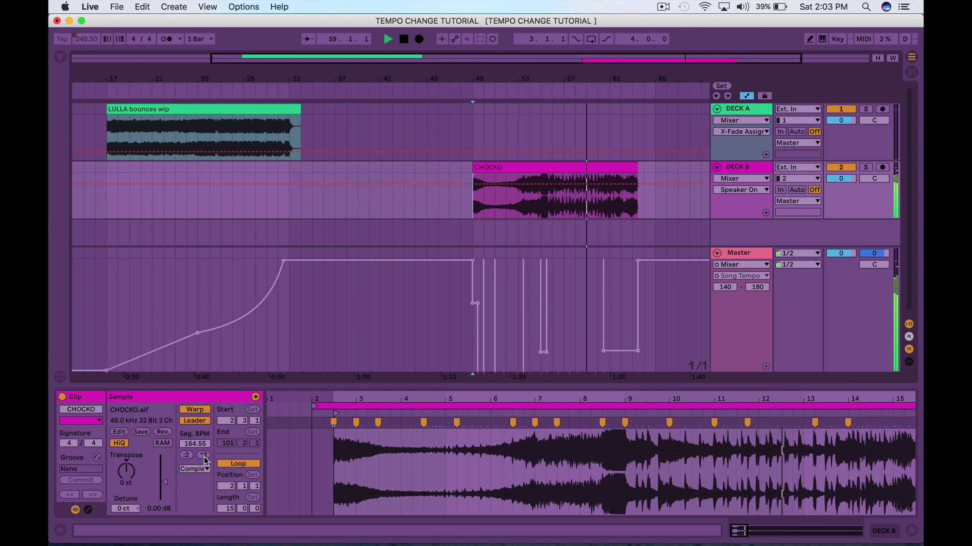
pyautogui.press('space')
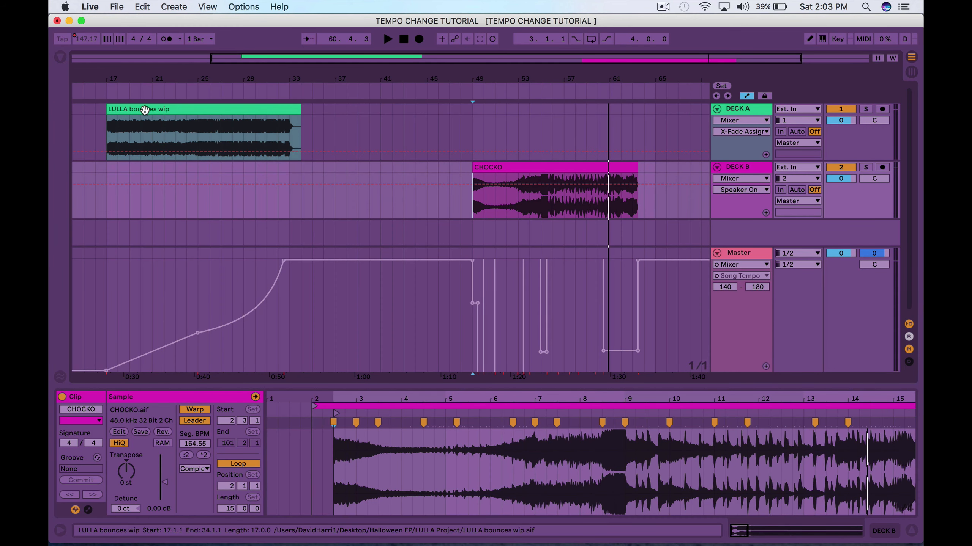
# Consolidate the LULLA bounces wip clip on DECK A
pyautogui.click(145, 109)
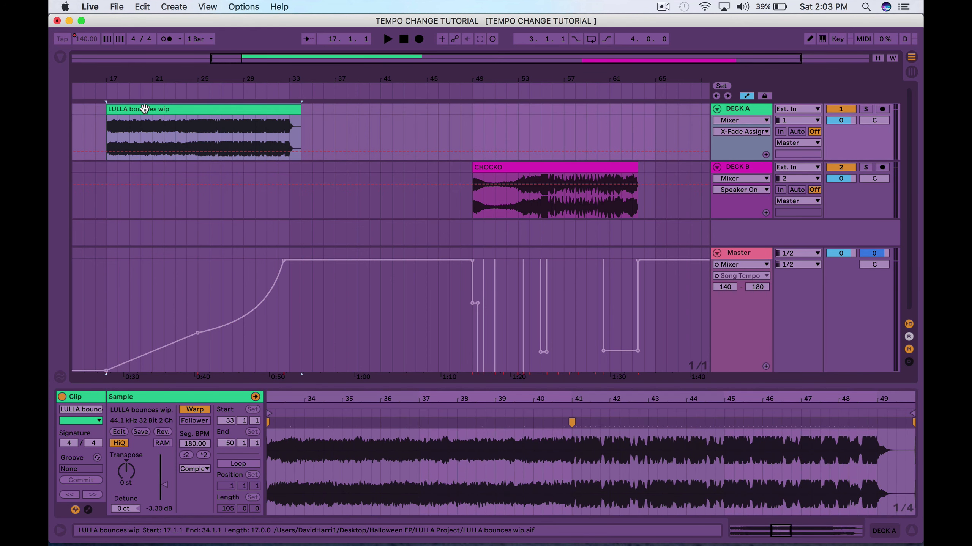
pyautogui.press('super+j')
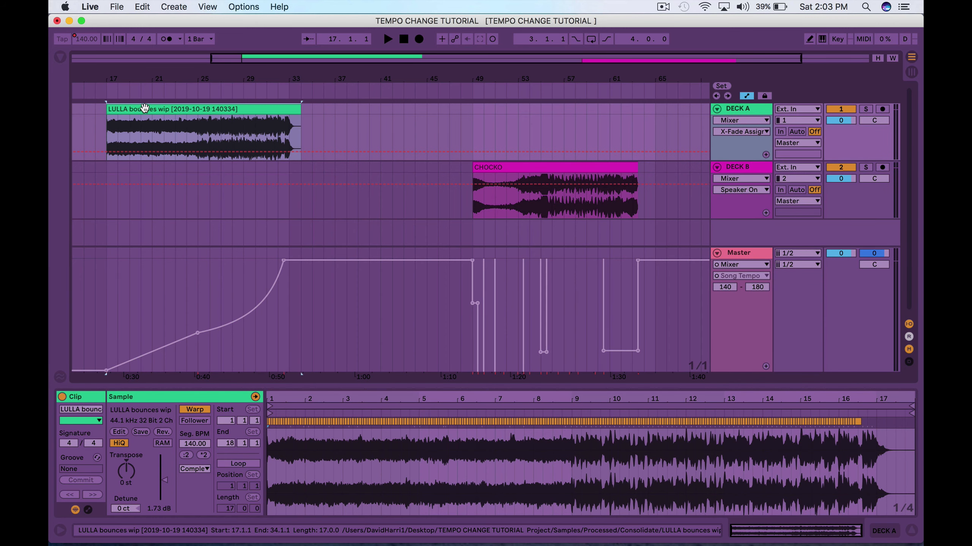
# Move the consolidated LULLA clip past the CHOCKO clip on DECK A and make it the tempo leader
pyautogui.moveTo(133, 81); pyautogui.dragTo(223, 66)
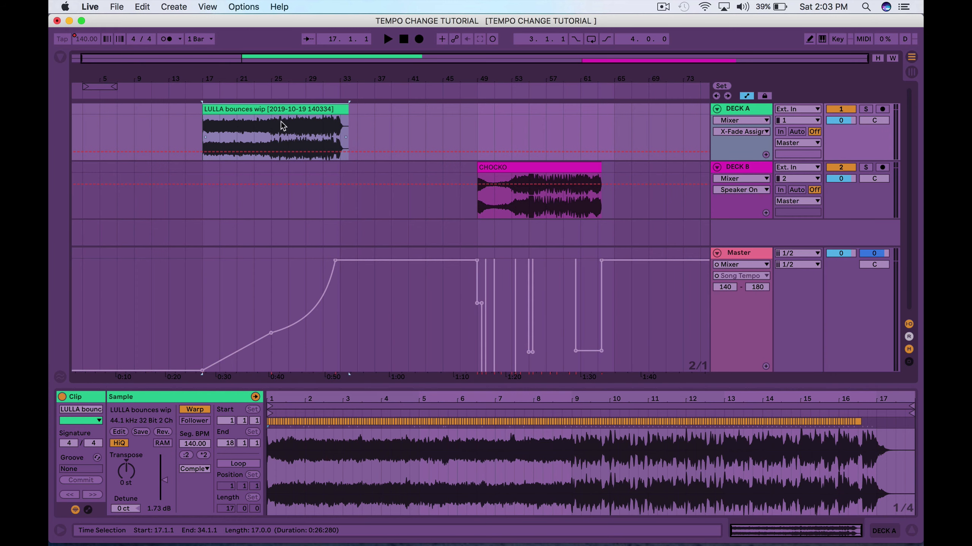
pyautogui.moveTo(277, 109); pyautogui.dragTo(700, 128)
pyautogui.hscroll(5, 653, 148)
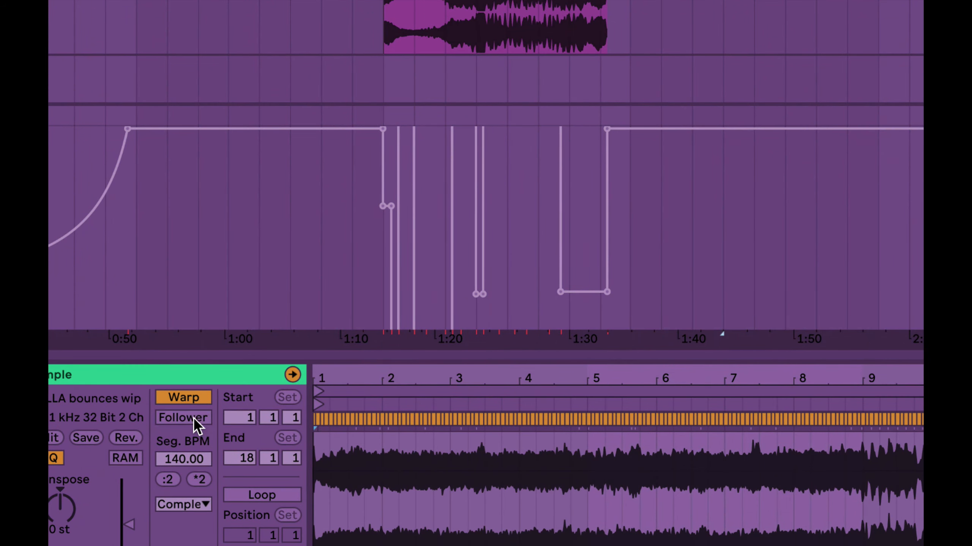
pyautogui.click(183, 418)
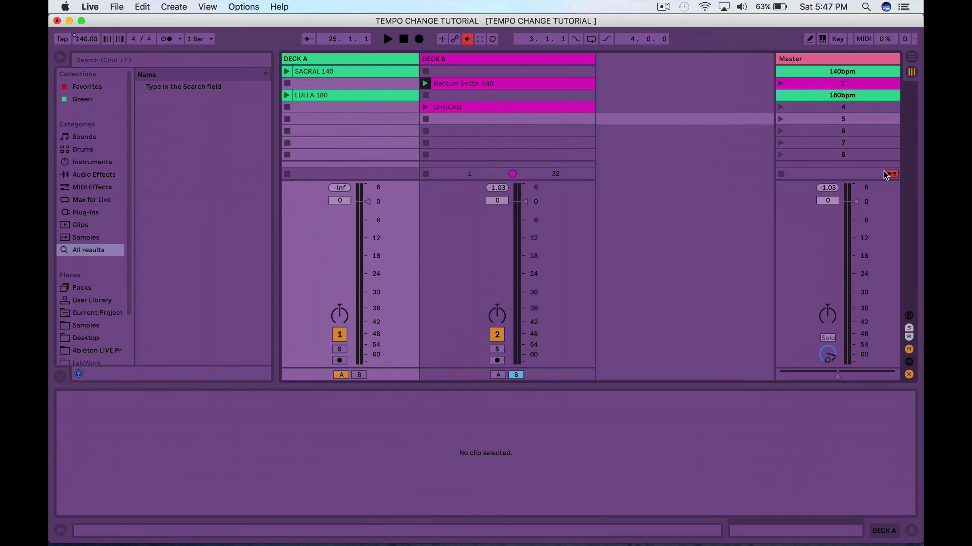
# Add a locator at bar 17 in the Arrangement View and name it TEMPO CHANGE 1
pyautogui.press('Tab')
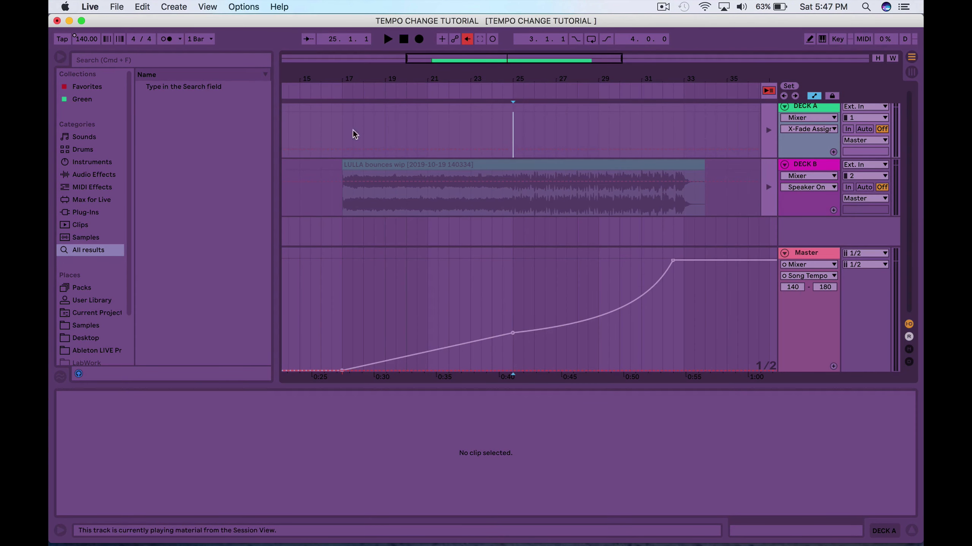
pyautogui.press('Tab')
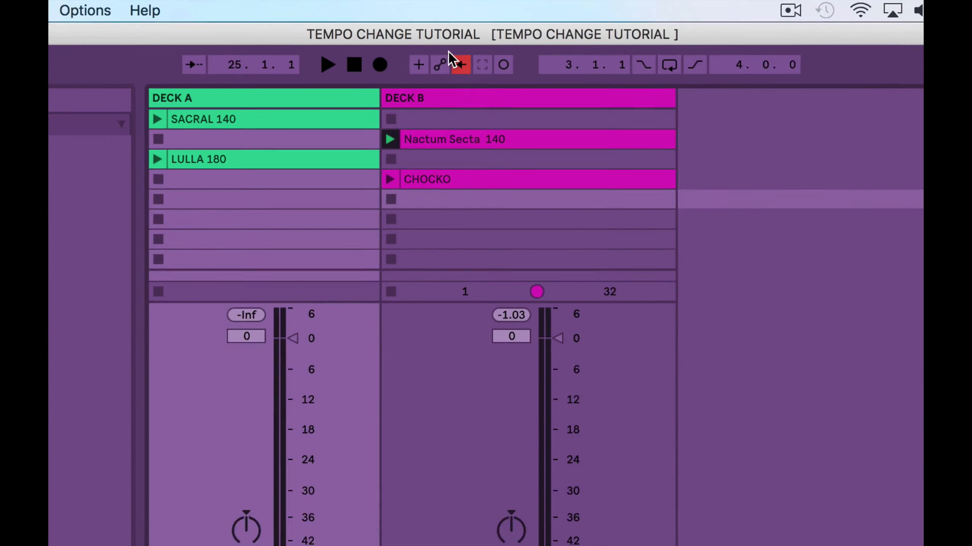
pyautogui.press('Tab')
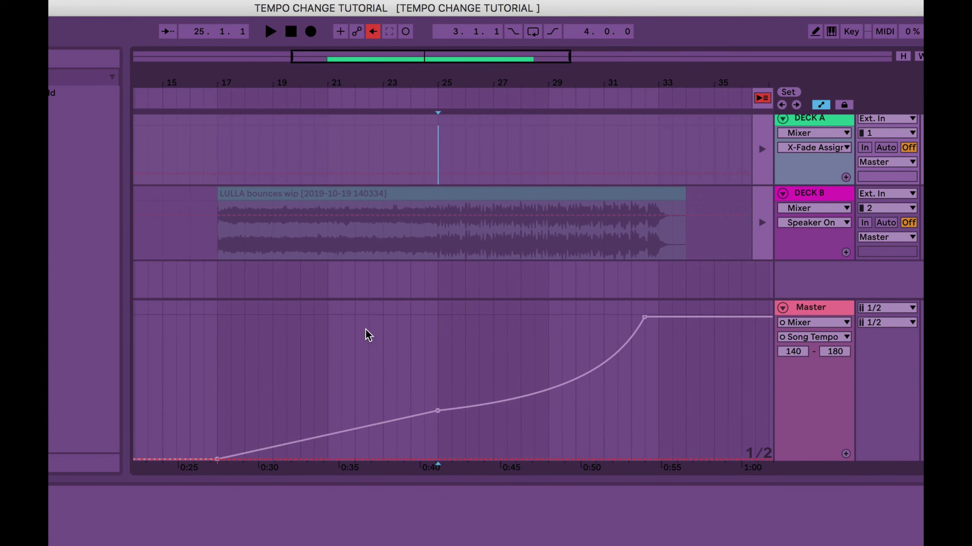
pyautogui.click(218, 149)
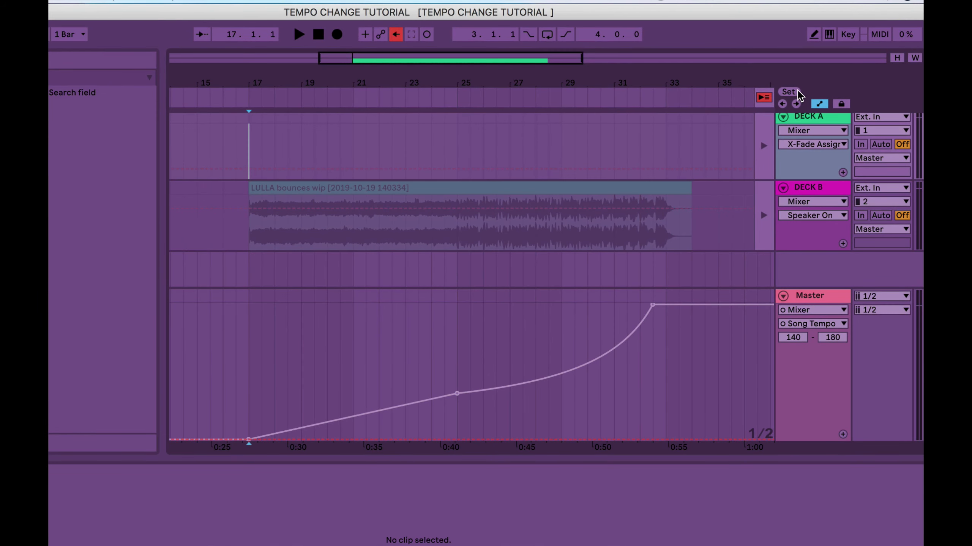
pyautogui.click(796, 92)
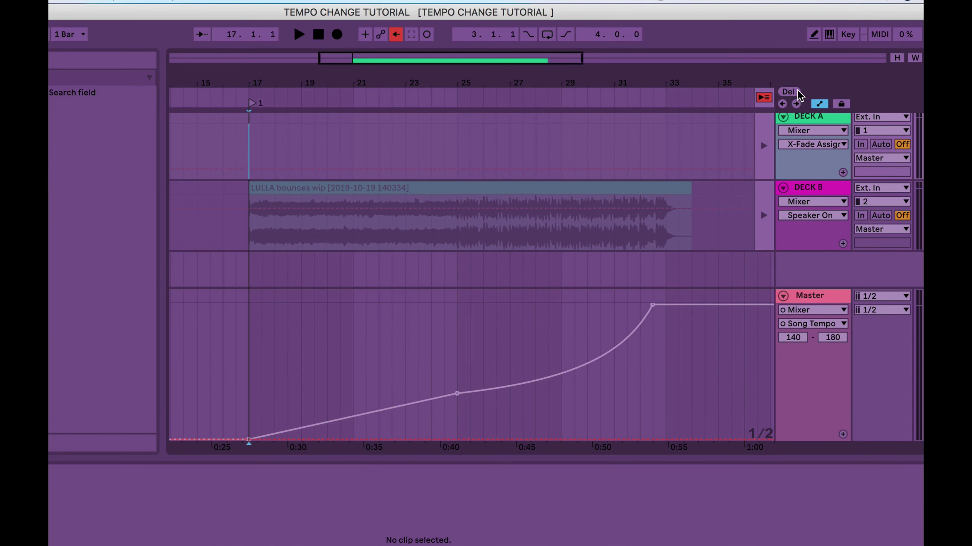
pyautogui.click(253, 104)
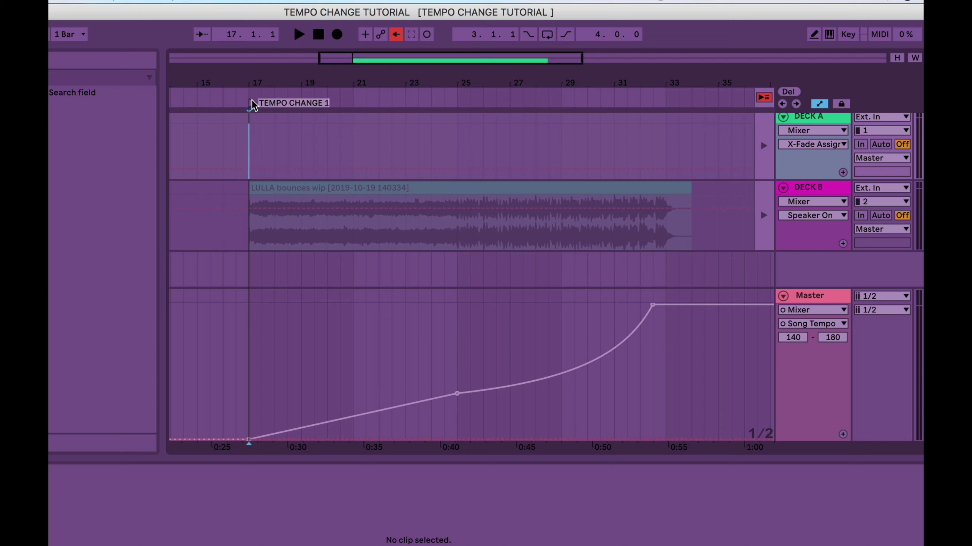
pyautogui.press('Return')
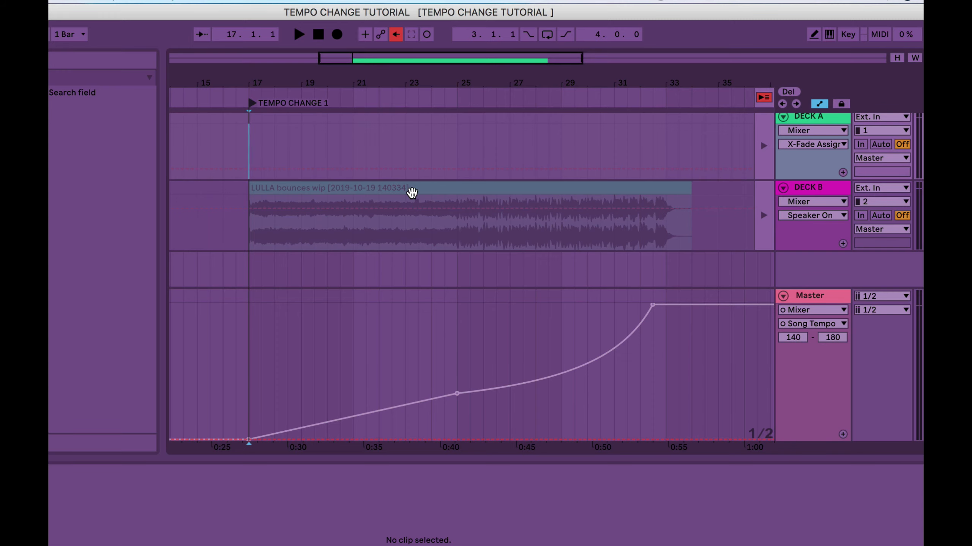
# Start playback at different points in the arrangement and launch the TEMPO CHANGE 1 locator to test jumping to it
pyautogui.hscroll(-5, 411, 192)
pyautogui.click(216, 97)
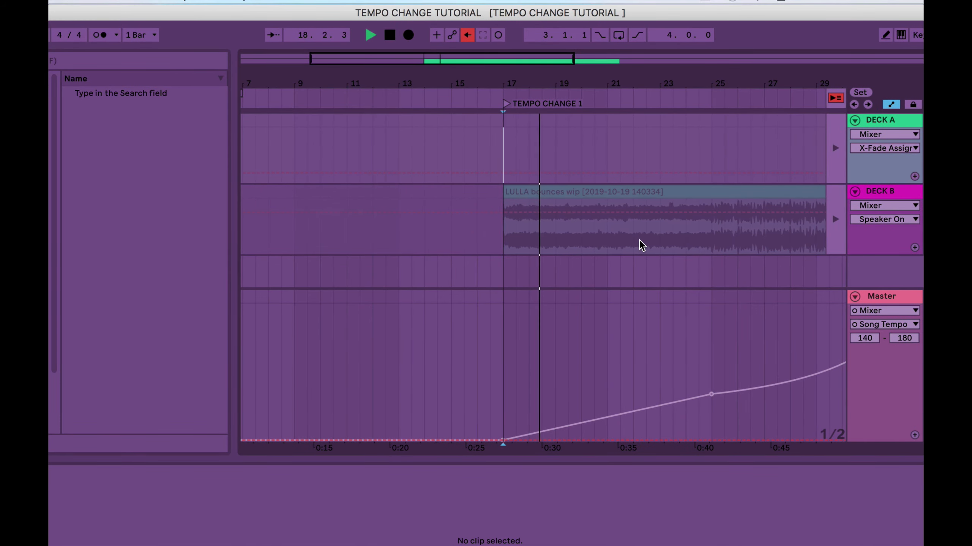
pyautogui.hscroll(10, 640, 243)
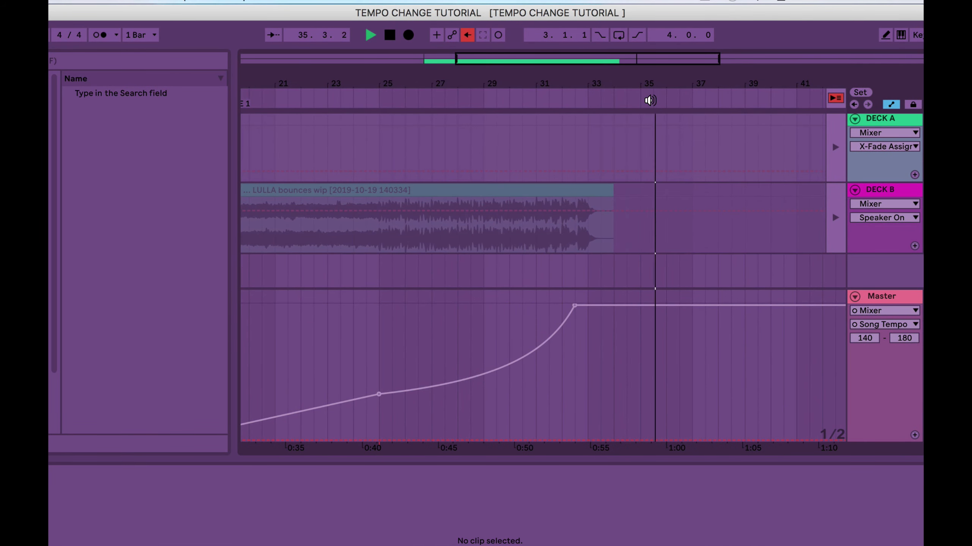
pyautogui.hscroll(-6, 661, 232)
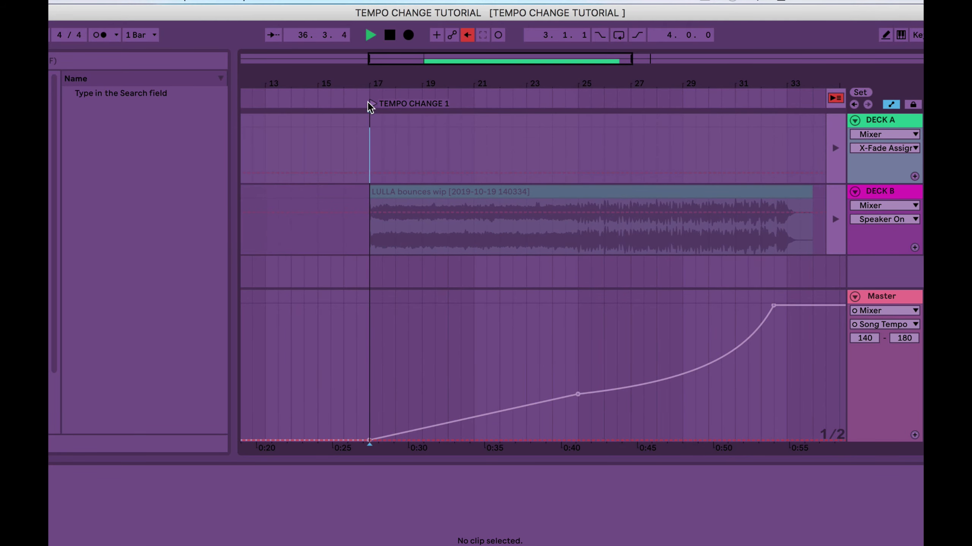
pyautogui.click(373, 107)
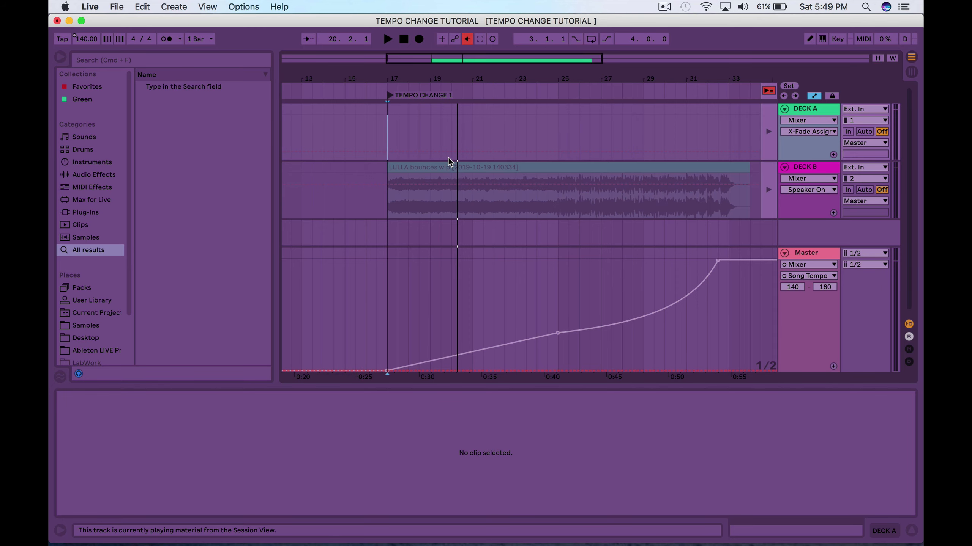
# Map the ` key to the TEMPO CHANGE 1 locator, Re-Enable Automation and Back to Arrangement
pyautogui.press('super+k')
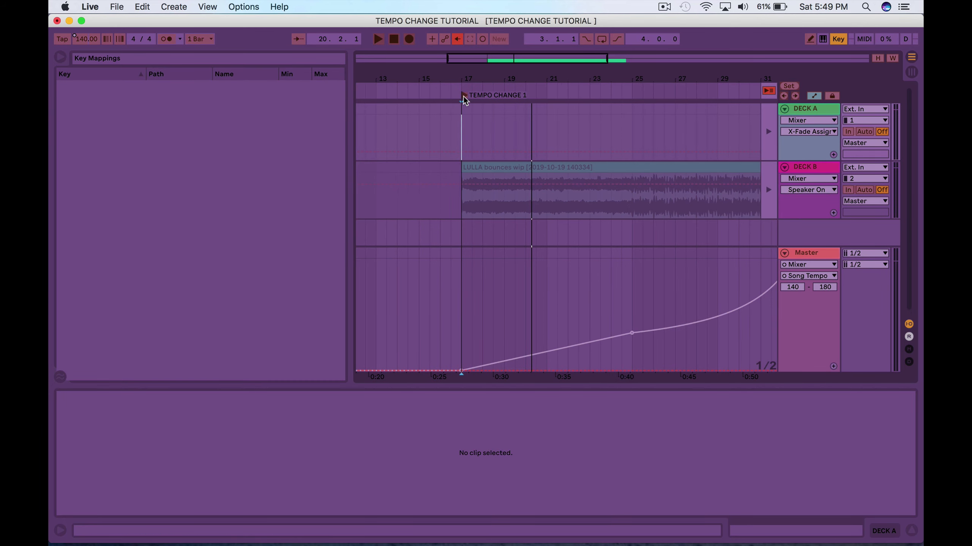
pyautogui.press('`')
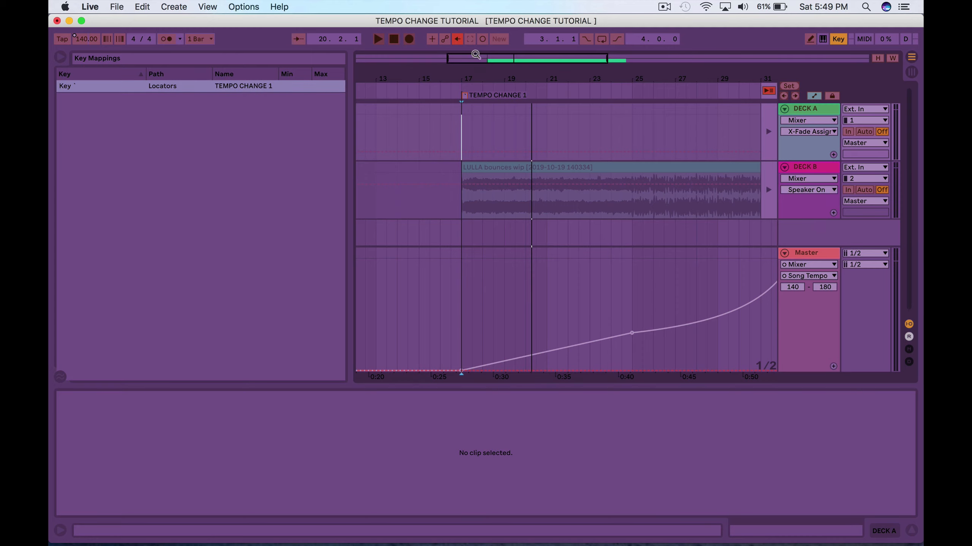
pyautogui.click(457, 39)
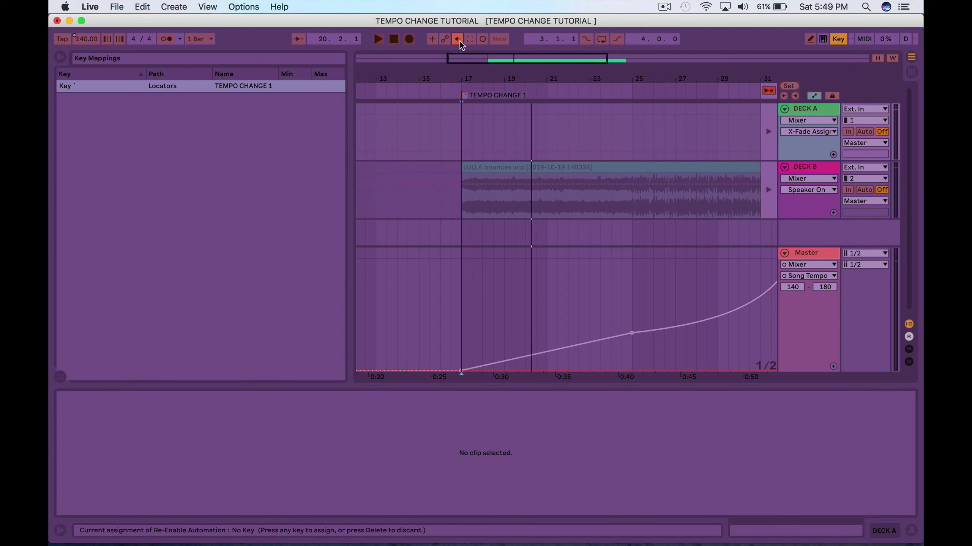
pyautogui.press('`')
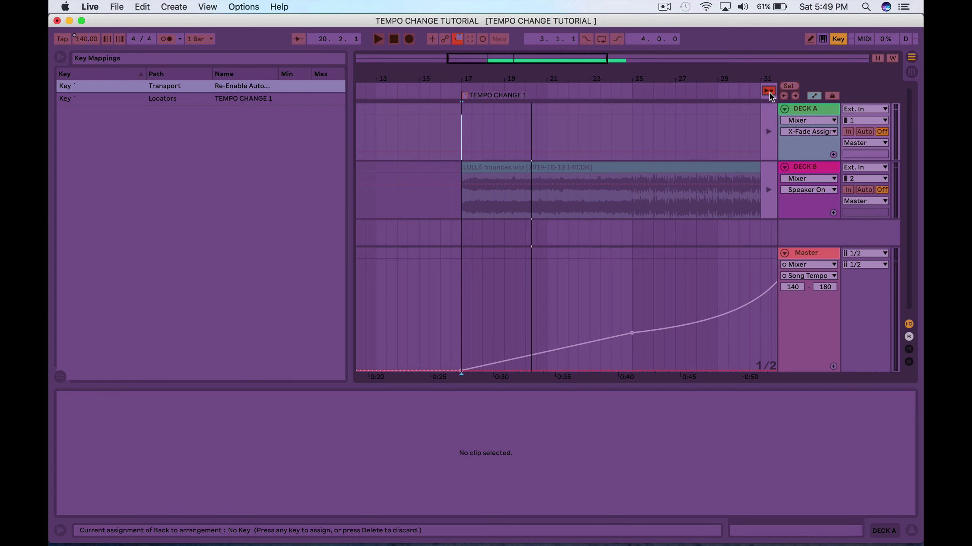
pyautogui.press('`')
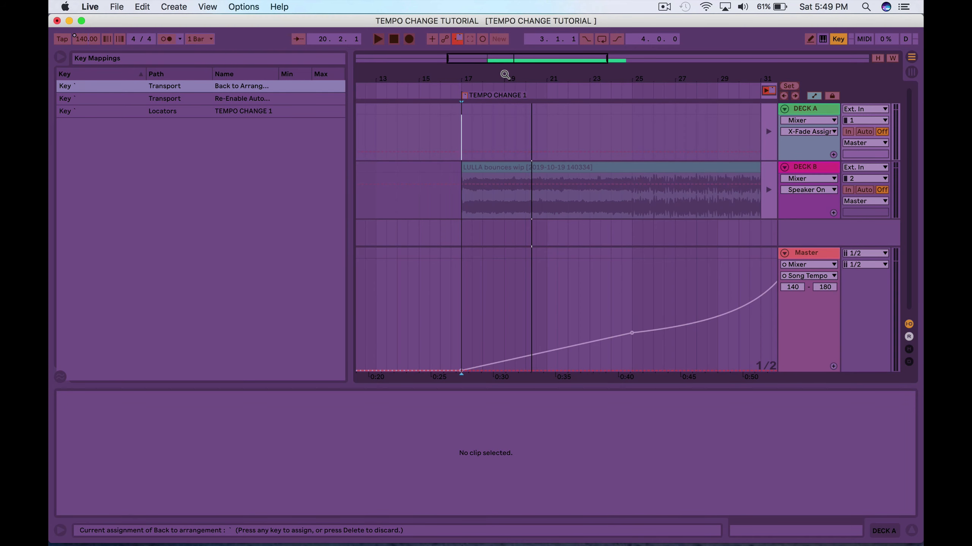
pyautogui.press('super+k')
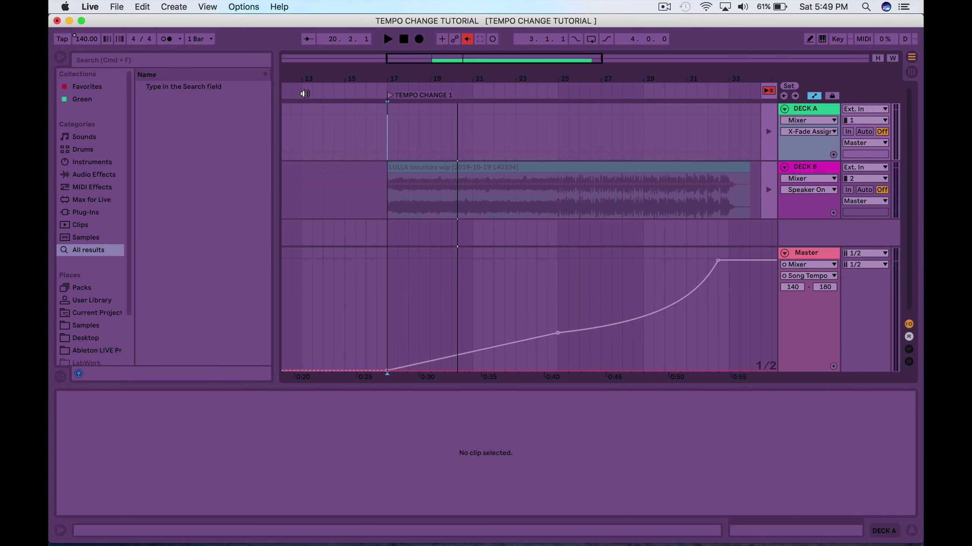
# Start playback near bar 13 in the Arrangement View and trigger the mapped TEMPO CHANGE 1 jump to test the automated tempo change
pyautogui.click(305, 93)
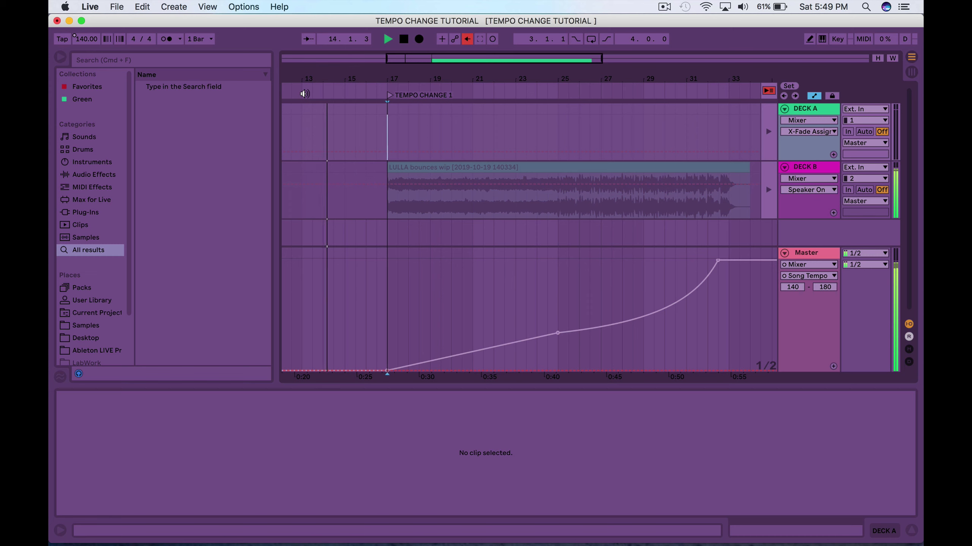
pyautogui.press('`')
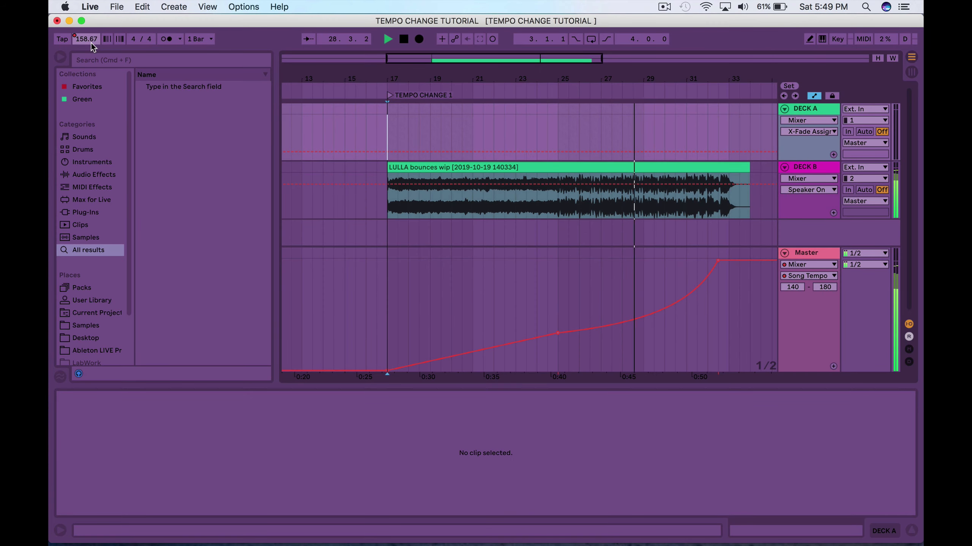
# Launch scene 2 in the Session View and rename it SMOOTH CHANGE
pyautogui.press('Tab')
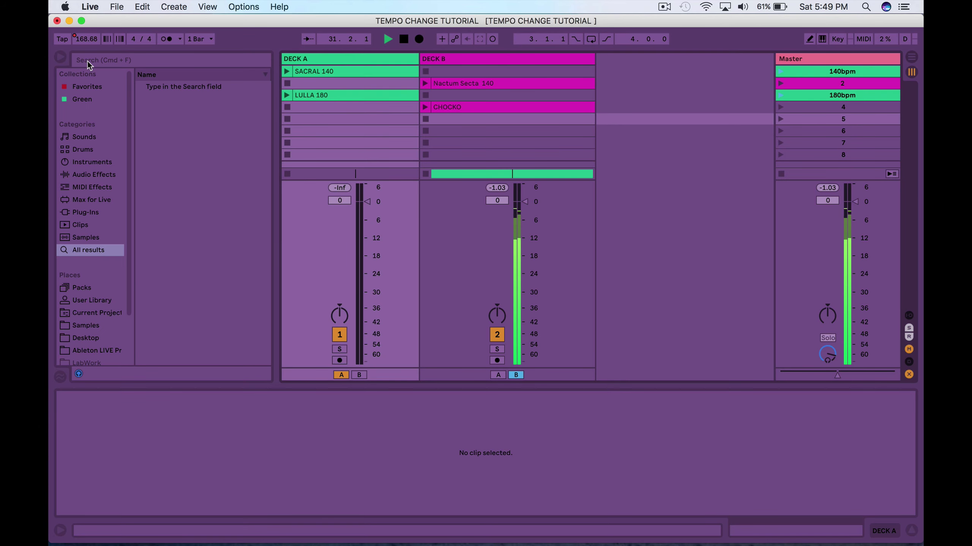
pyautogui.click(780, 83)
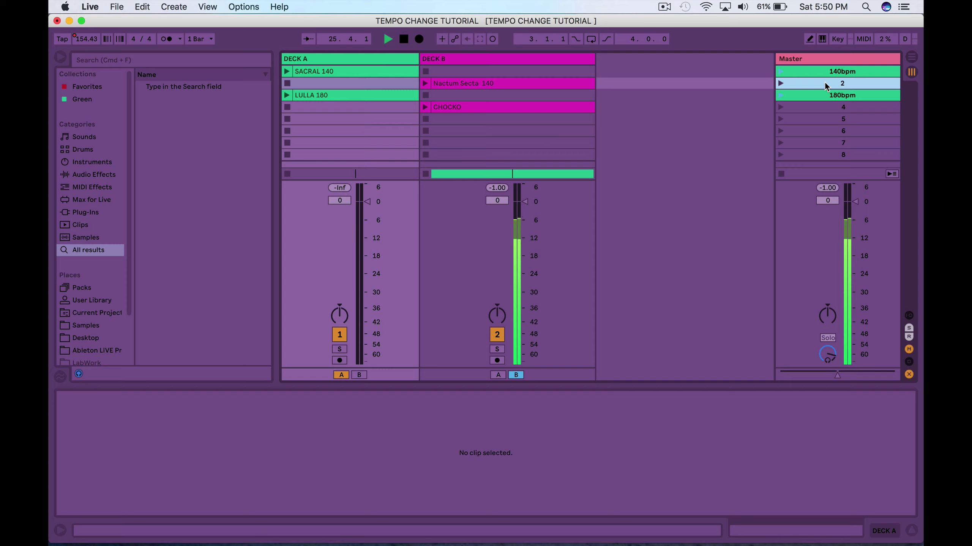
pyautogui.press('cmd+r')
pyautogui.write('SMOOTH CHANGE')
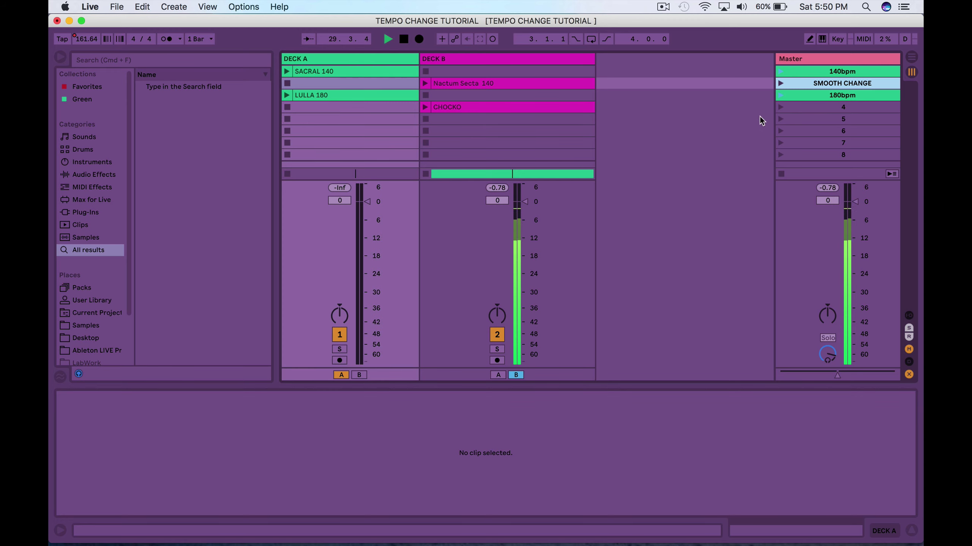
# Check the playback position on the arrangement's tempo curve, return to the Session View and launch the 180bpm scene
pyautogui.press('Tab')
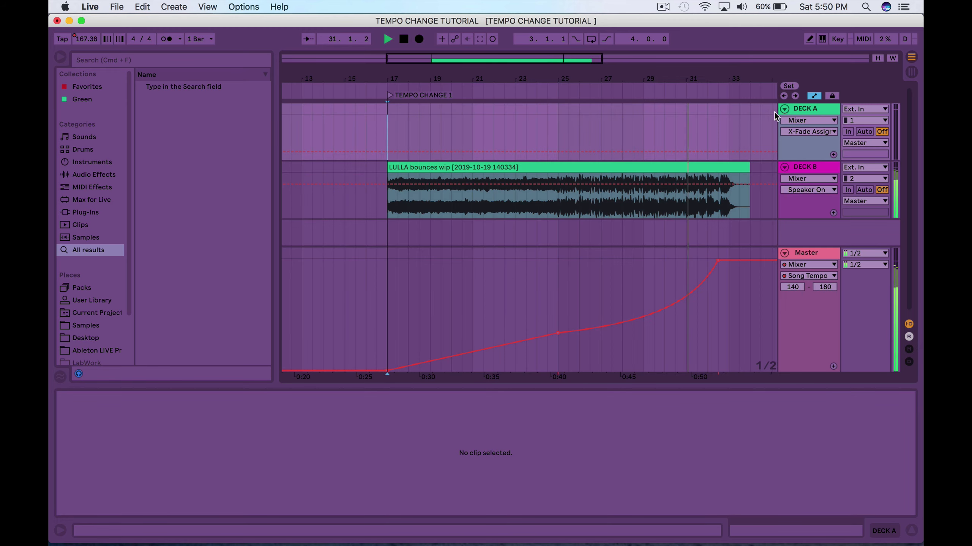
pyautogui.press('Tab')
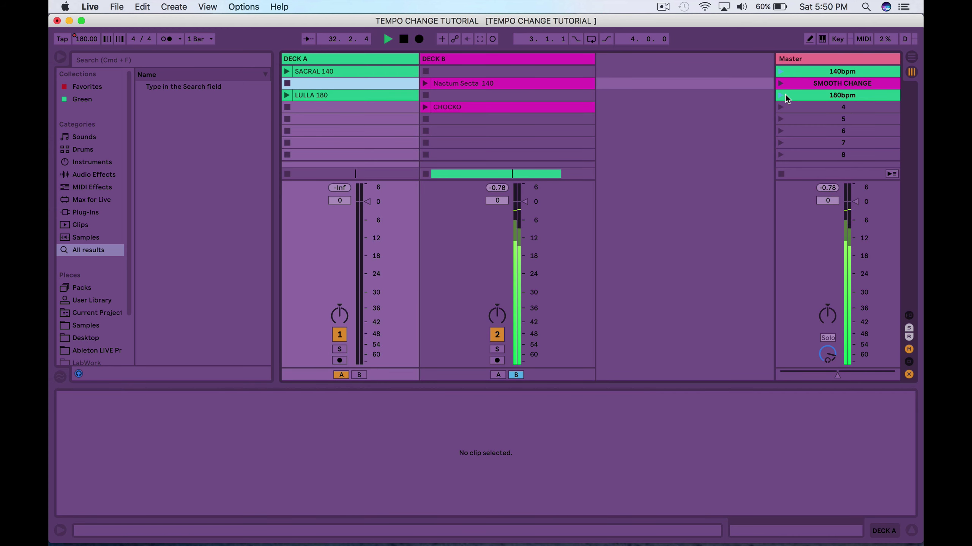
pyautogui.click(782, 95)
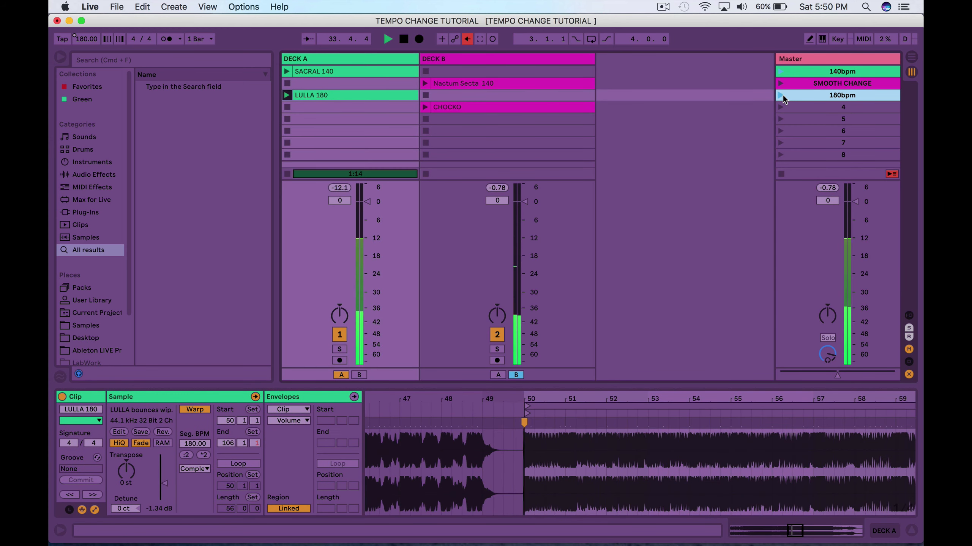